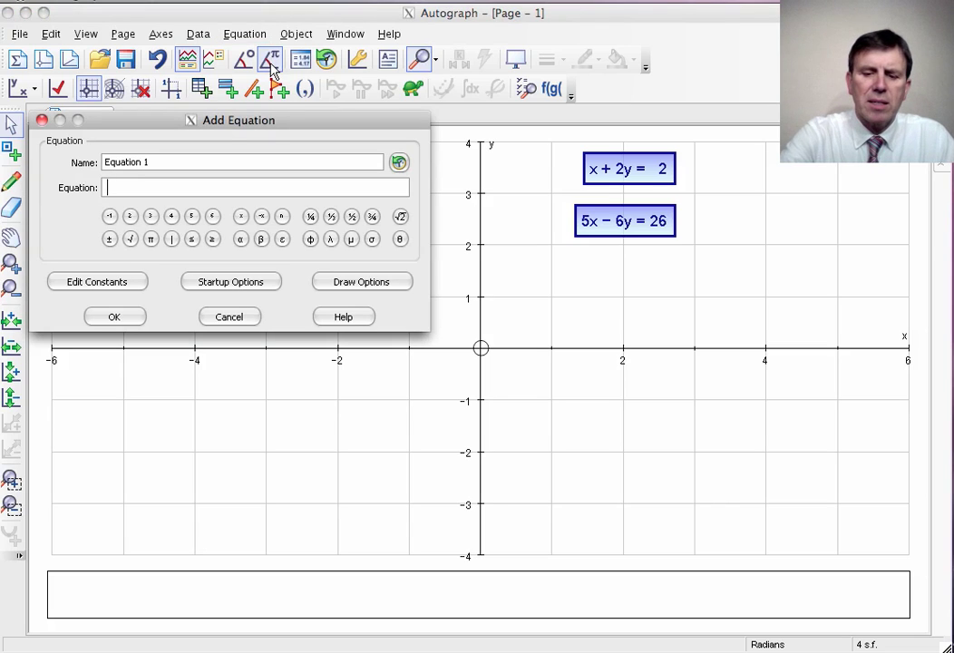
Define the first equation as x+2y=2 and plot it on the graph page.
type("x+")
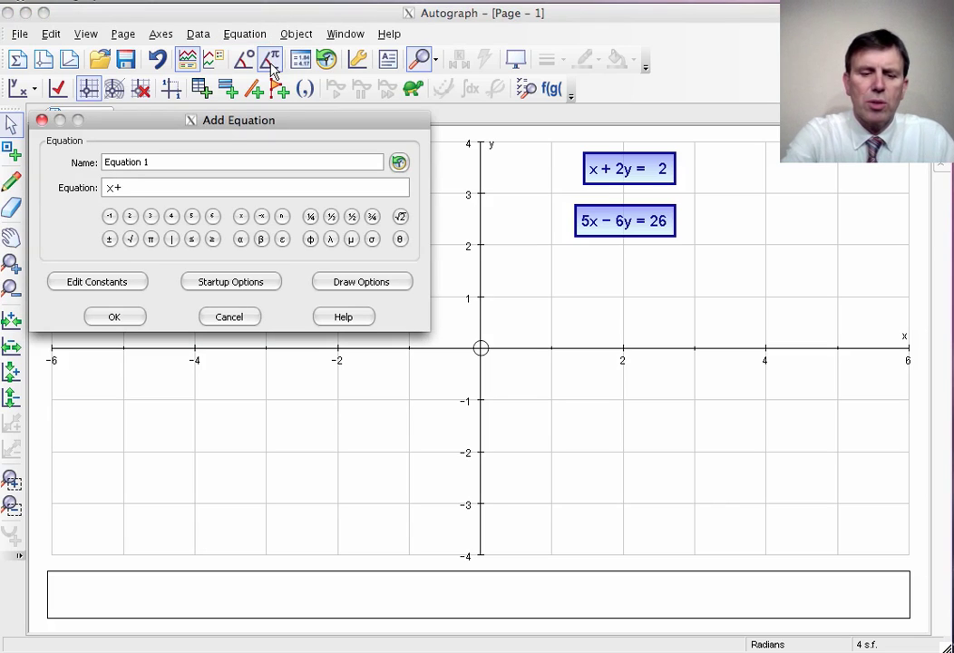
type("2y")
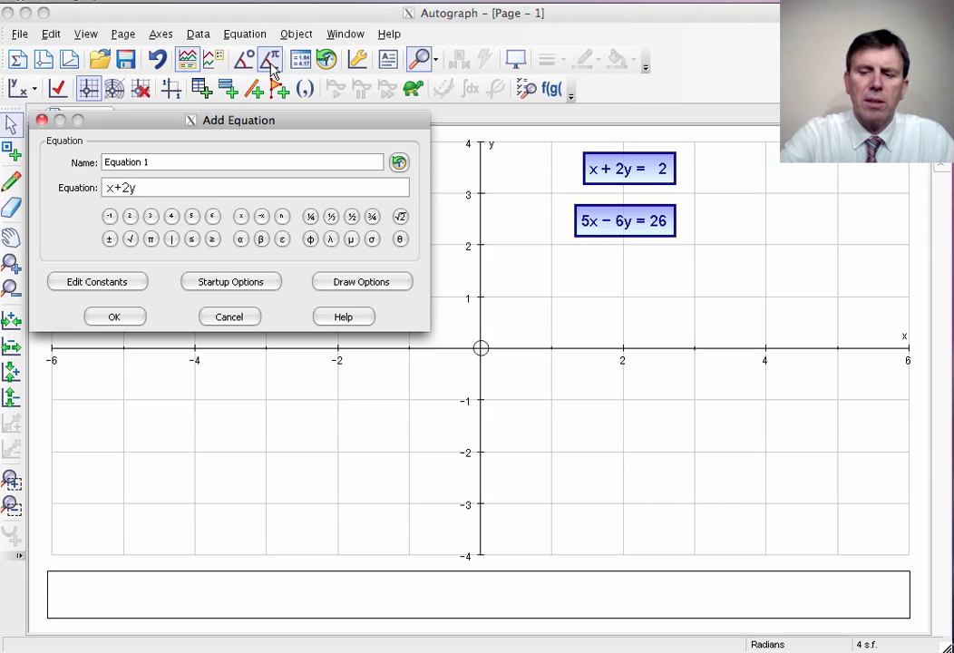
type("=2")
key("Return")
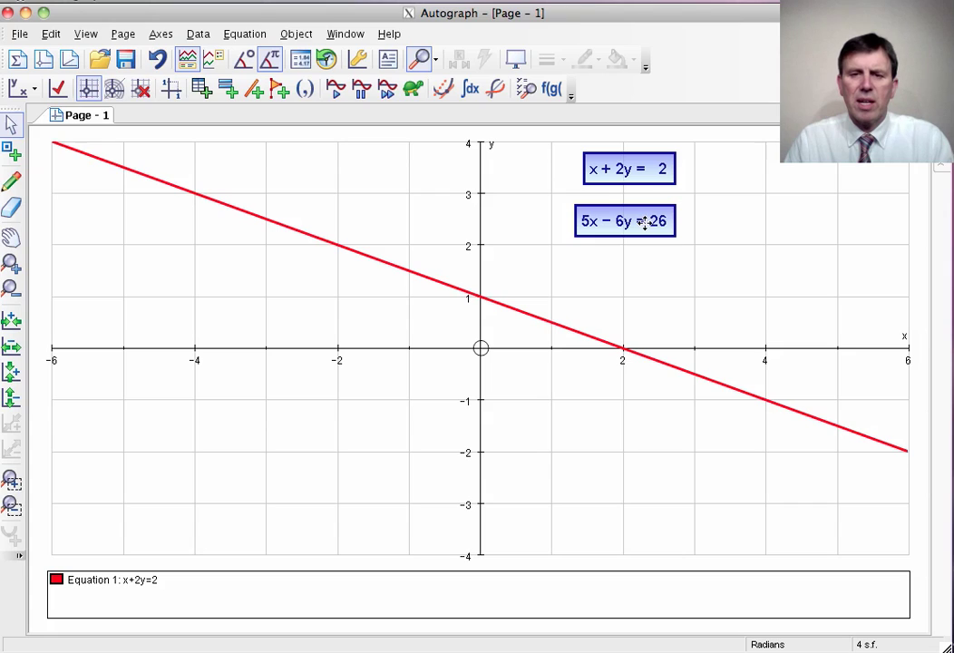
Add a second equation, 5x-6y=26, and plot it on the same axes.
left_click(243, 41)
left_click(252, 51)
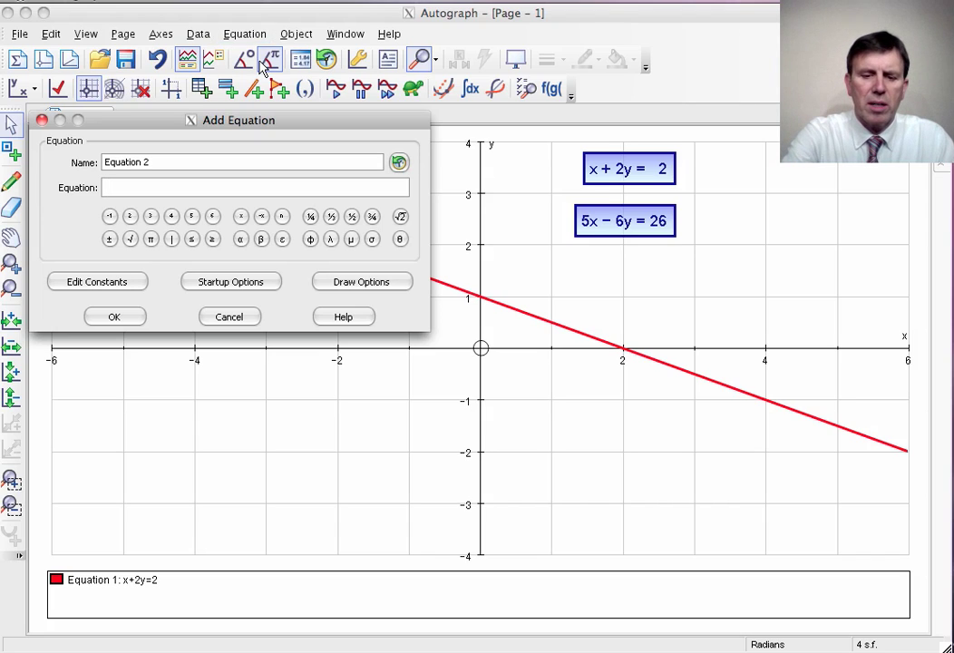
type("5x")
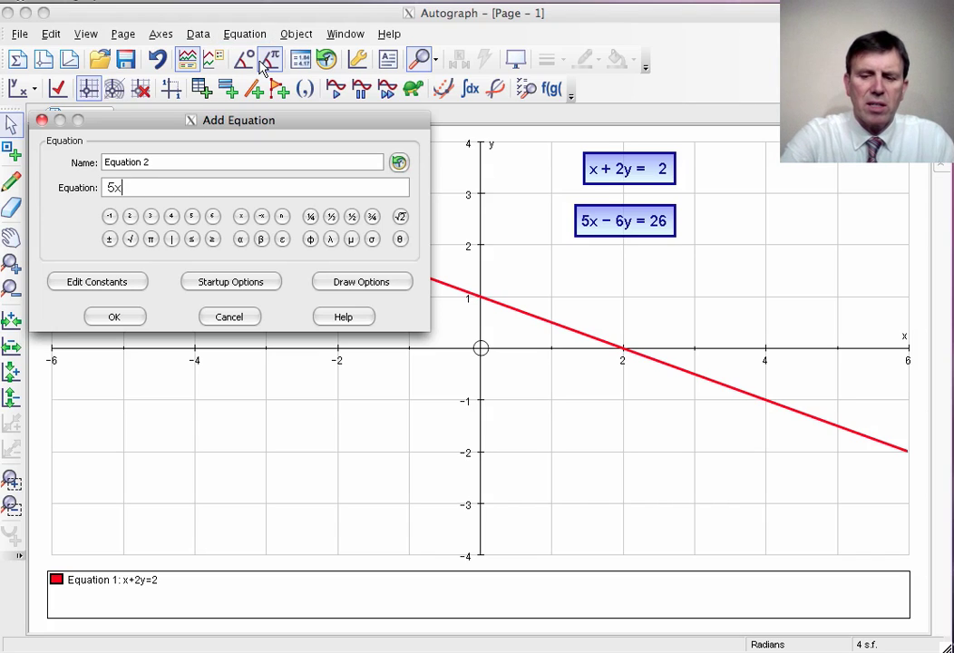
type("-6y")
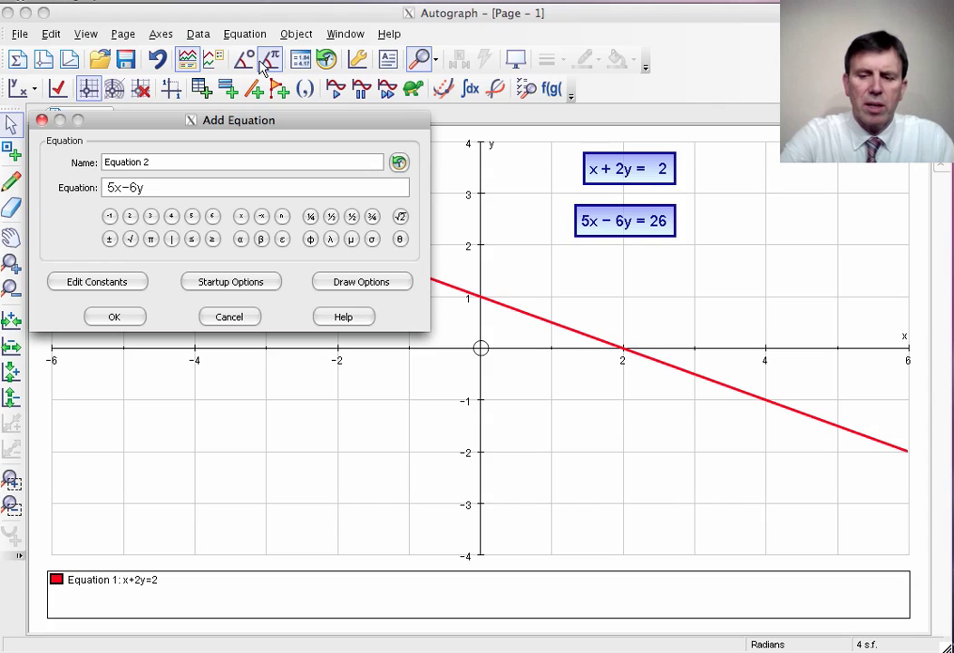
type("=26")
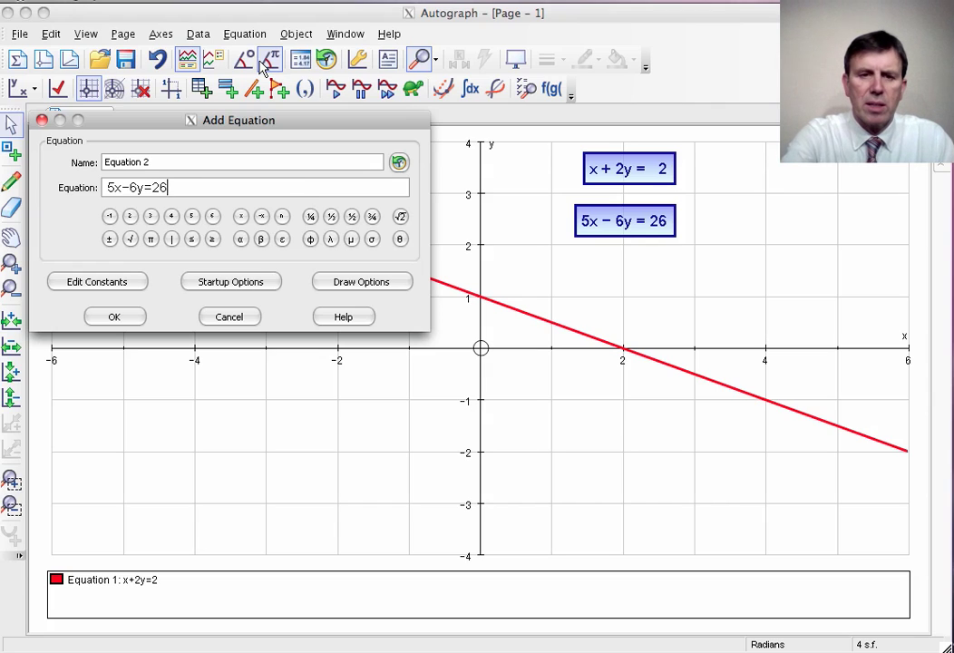
left_click(131, 317)
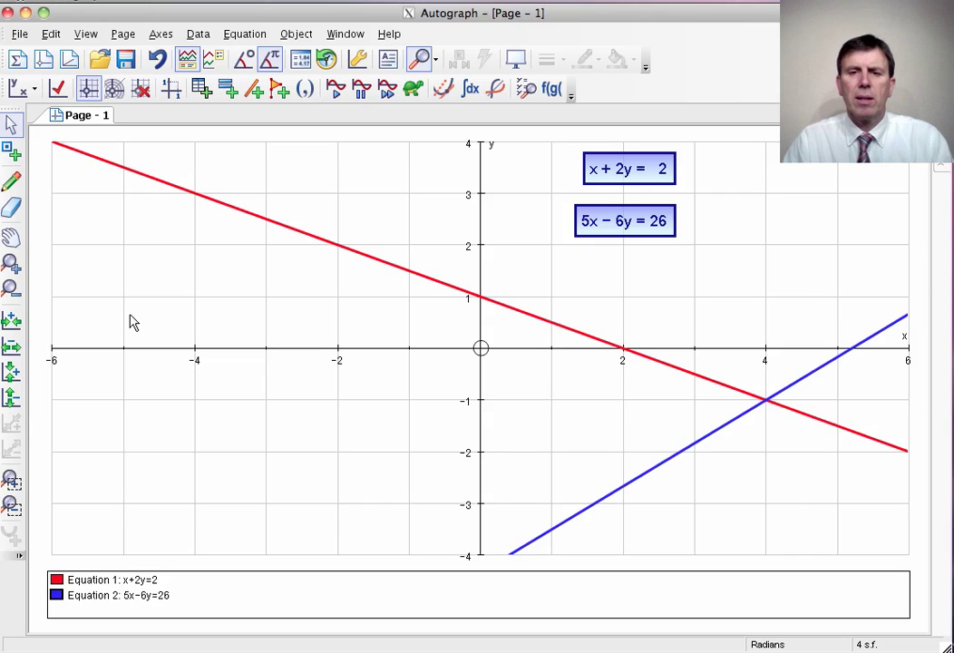
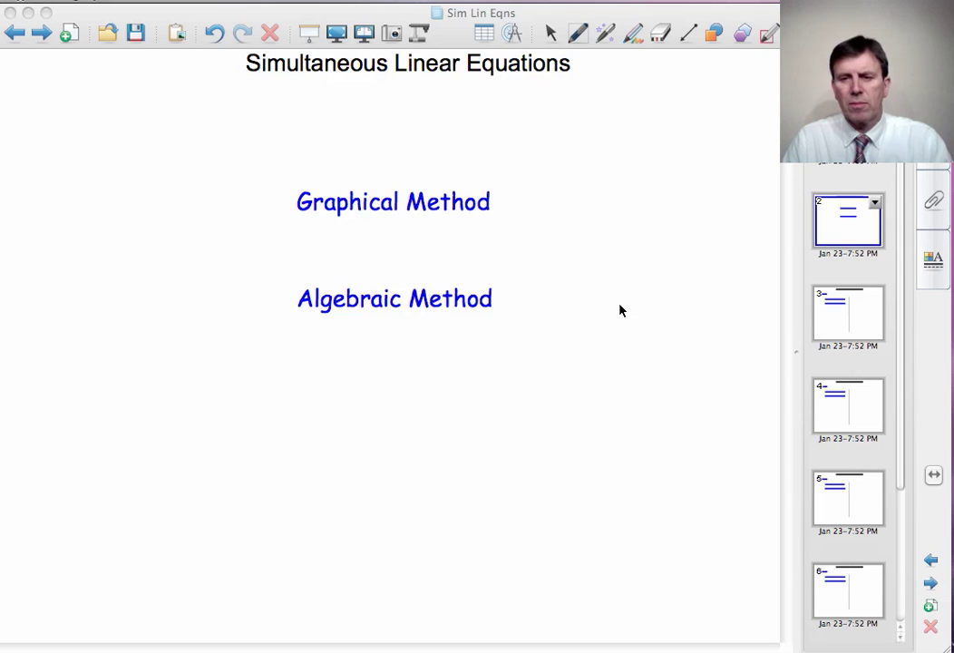
In the Sim Lin Eqns notebook, open page 3 and handwrite "① ×3 15x + 6y = 57" below the equations, labelled ③.
left_click(842, 313)
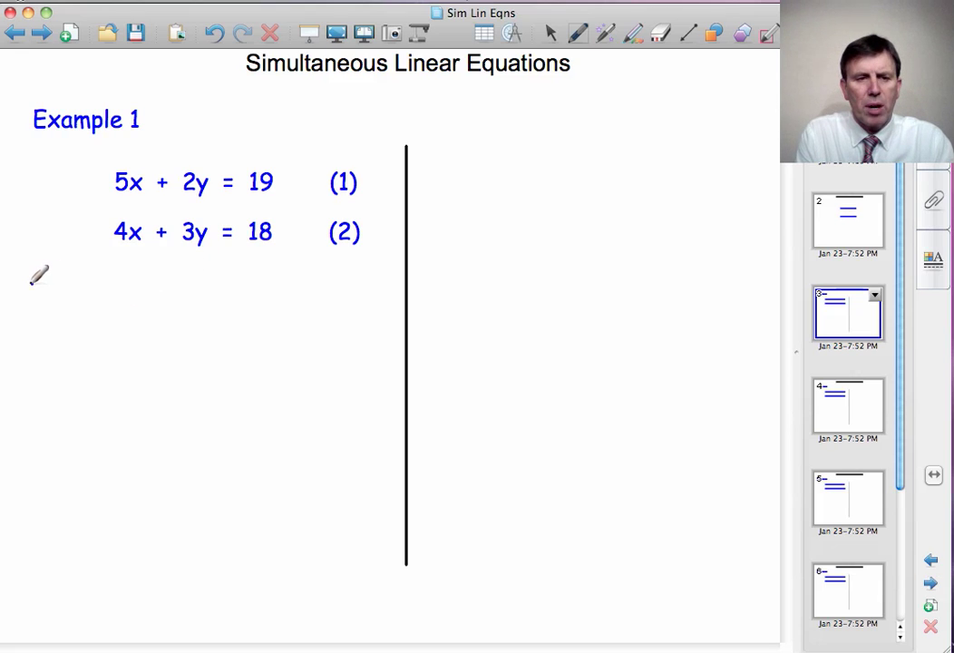
left_click_drag(28, 276, 24, 306)
mouse_move(31, 282)
left_mouse_down()
mouse_move(29, 308)
mouse_move(76, 289)
mouse_move(70, 300)
left_mouse_up()
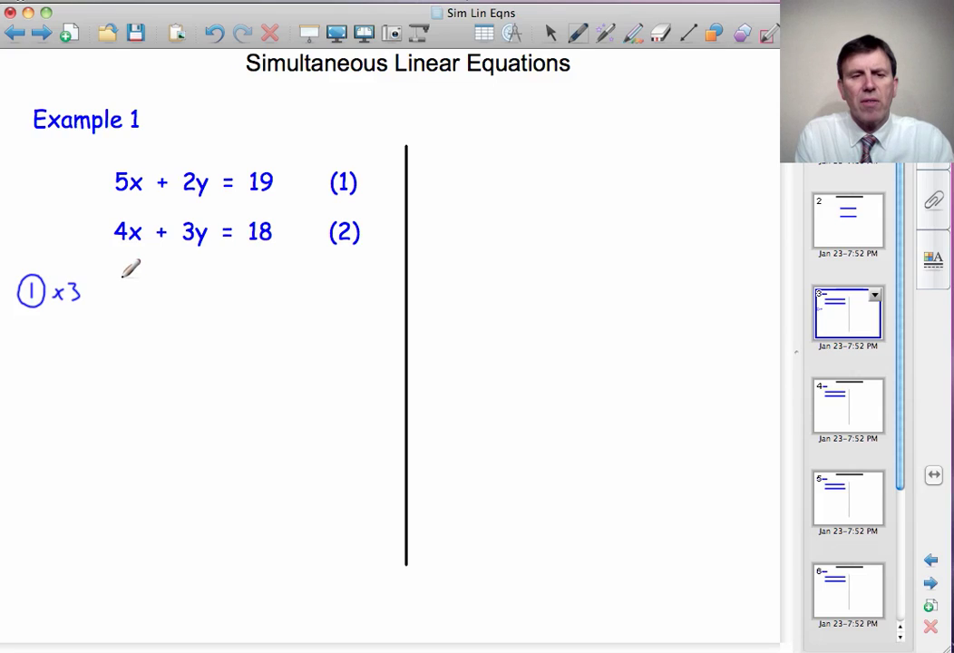
mouse_move(118, 280)
left_mouse_down()
mouse_move(117, 295)
mouse_move(136, 277)
mouse_move(154, 295)
left_mouse_up()
mouse_move(153, 284)
left_mouse_down()
mouse_move(141, 295)
mouse_move(193, 286)
mouse_move(213, 292)
mouse_move(207, 303)
mouse_move(233, 283)
mouse_move(251, 283)
mouse_move(249, 290)
mouse_move(262, 273)
mouse_move(282, 278)
mouse_move(277, 291)
left_mouse_up()
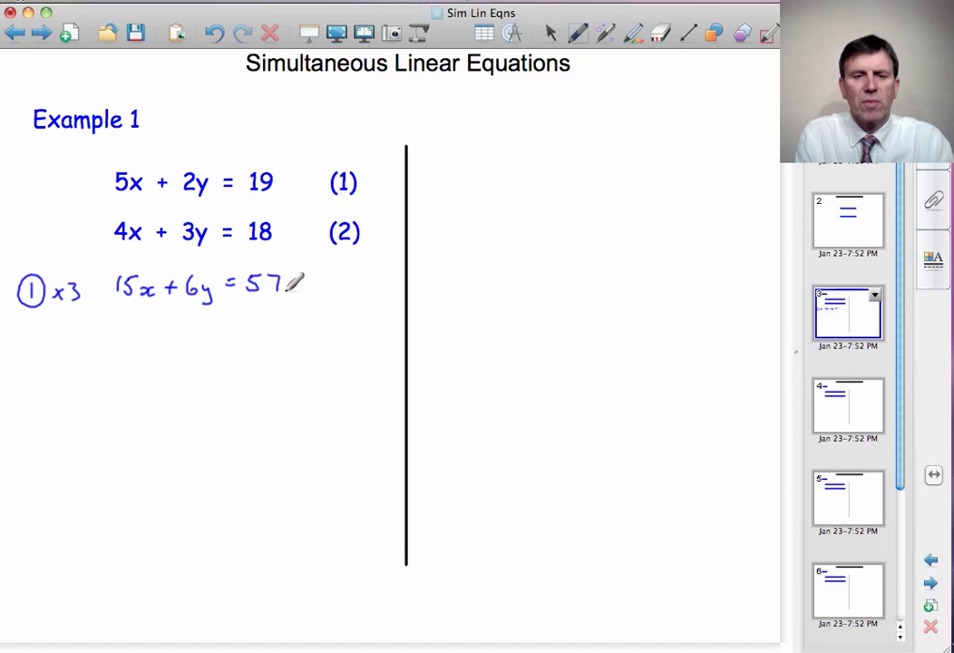
mouse_move(342, 275)
left_mouse_down()
mouse_move(342, 289)
mouse_move(328, 283)
mouse_move(363, 276)
mouse_move(353, 265)
left_mouse_up()
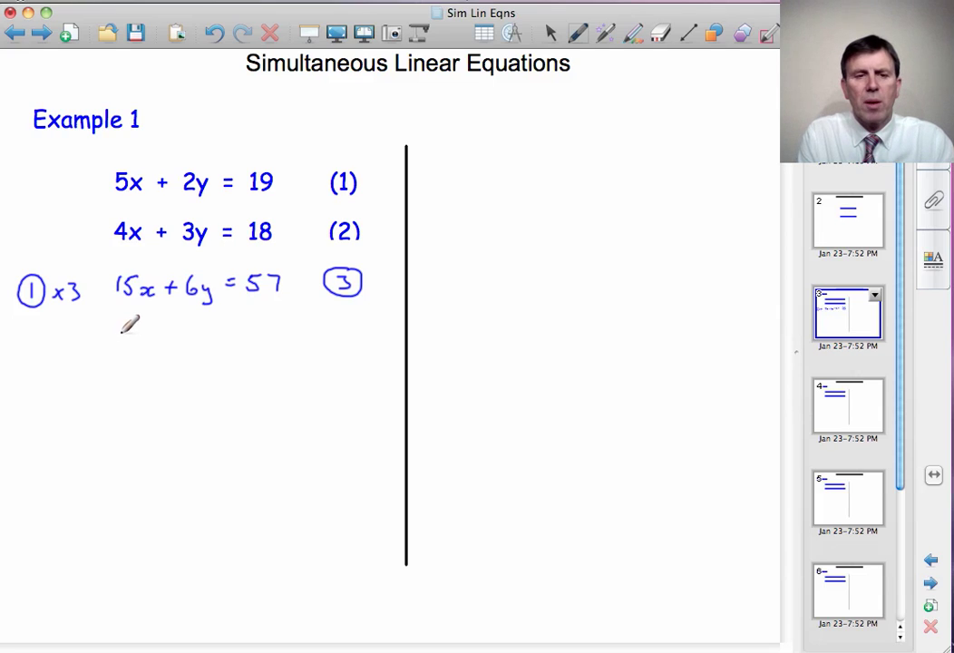
Handwrite "② ×2 8x + 6y = 36" below equation ③ and label it ④.
mouse_move(35, 349)
left_mouse_down()
mouse_move(40, 326)
mouse_move(25, 343)
mouse_move(75, 346)
left_mouse_up()
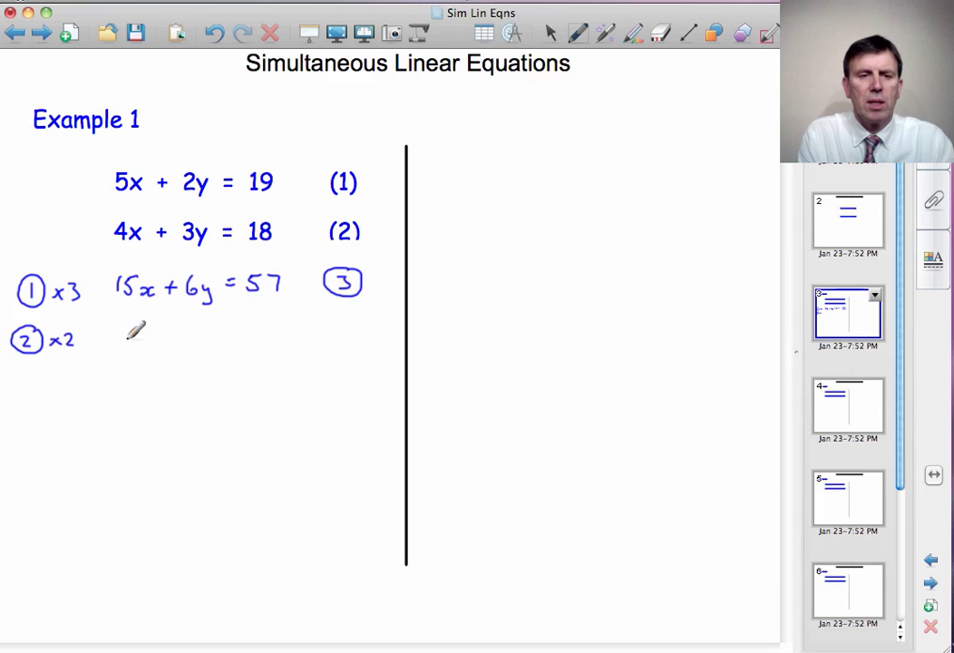
mouse_move(126, 323)
left_mouse_down()
mouse_move(122, 332)
mouse_move(145, 341)
left_mouse_up()
mouse_move(149, 328)
left_mouse_down()
mouse_move(137, 342)
mouse_move(174, 331)
left_mouse_up()
mouse_move(168, 326)
left_mouse_down()
mouse_move(168, 338)
mouse_move(196, 327)
mouse_move(207, 346)
mouse_move(243, 324)
mouse_move(262, 332)
mouse_move(253, 337)
mouse_move(272, 328)
left_mouse_up()
mouse_move(331, 328)
left_mouse_down()
mouse_move(342, 323)
mouse_move(341, 308)
mouse_move(362, 323)
mouse_move(362, 302)
mouse_move(349, 317)
left_mouse_up()
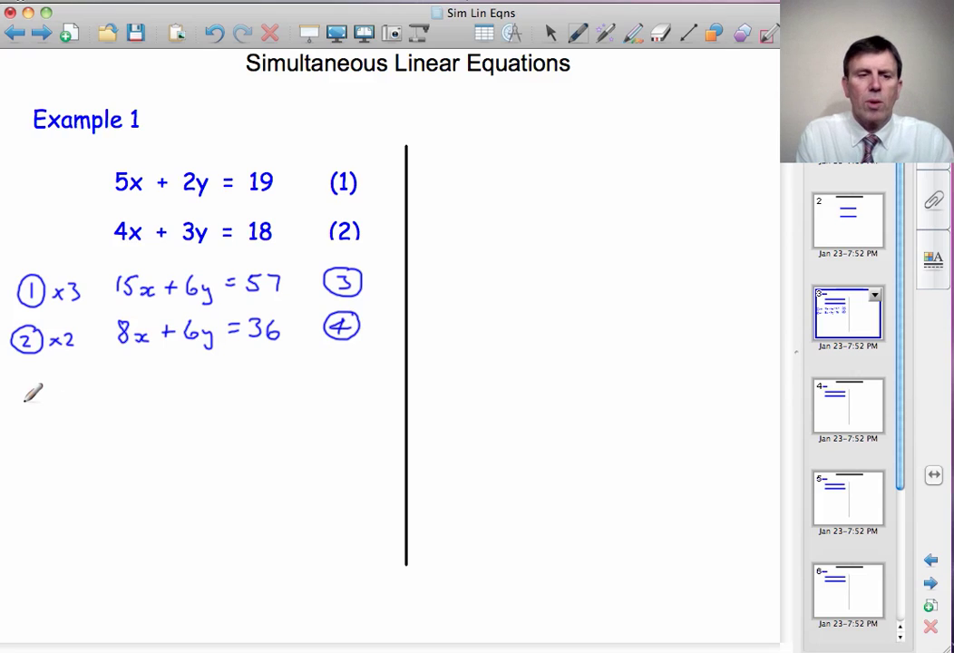
Handwrite the subtraction line "③ - ④ 7x = 21" below equation ④.
mouse_move(14, 388)
left_mouse_down()
mouse_move(53, 397)
mouse_move(60, 385)
mouse_move(53, 398)
mouse_move(52, 379)
mouse_move(50, 404)
mouse_move(63, 380)
left_mouse_up()
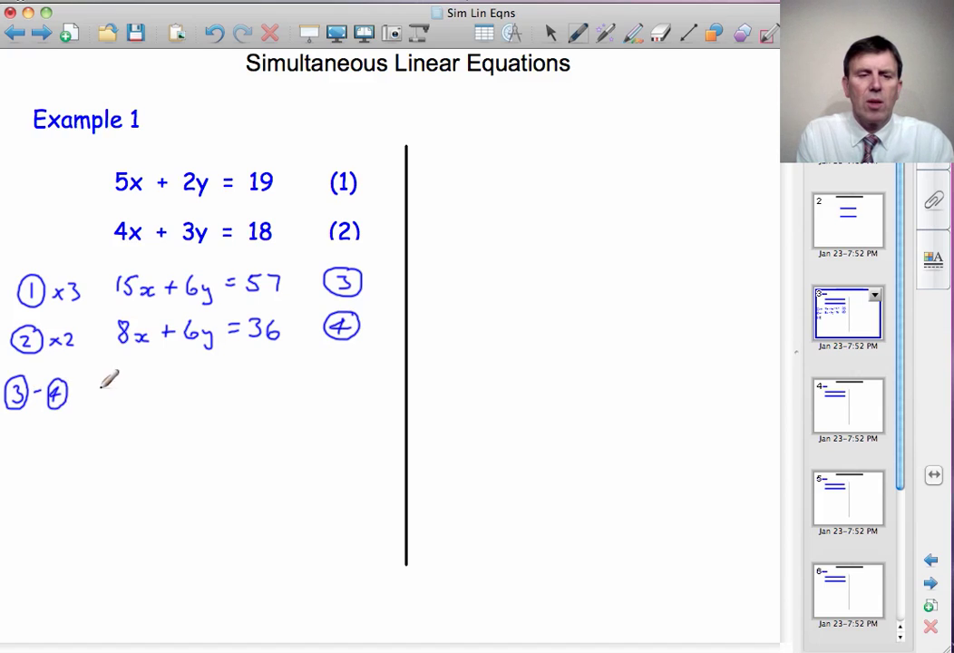
mouse_move(114, 382)
left_mouse_down()
mouse_move(120, 399)
mouse_move(134, 390)
mouse_move(142, 410)
left_mouse_up()
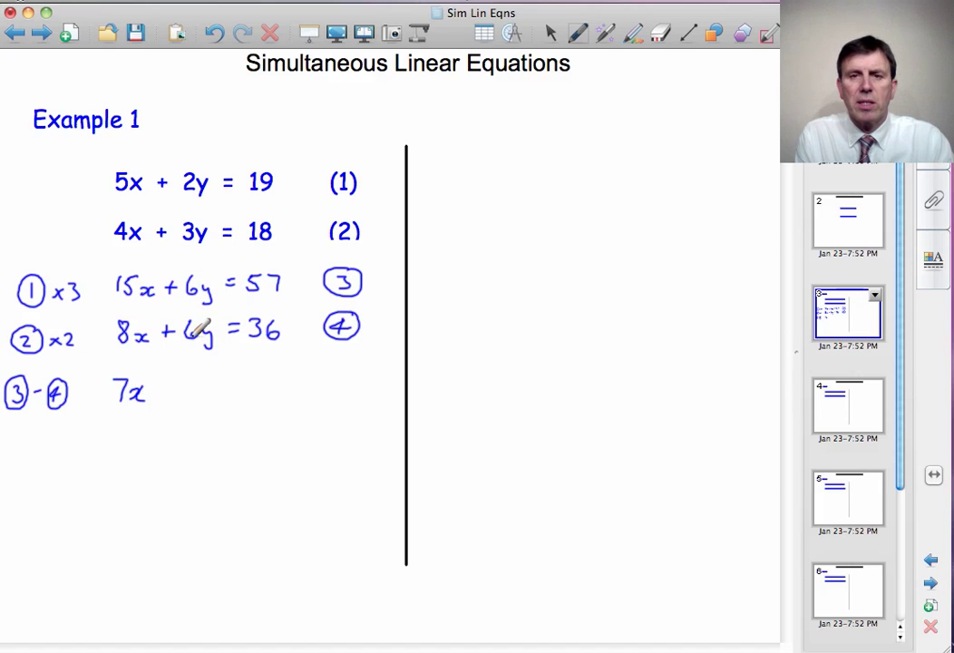
left_click_drag(221, 385, 237, 394)
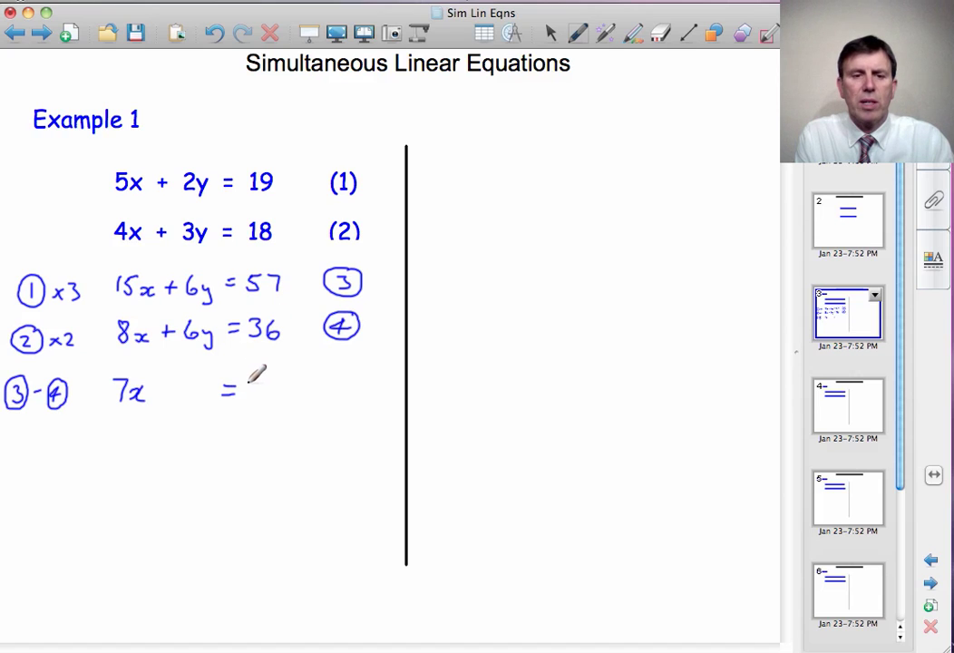
left_click_drag(247, 383, 272, 397)
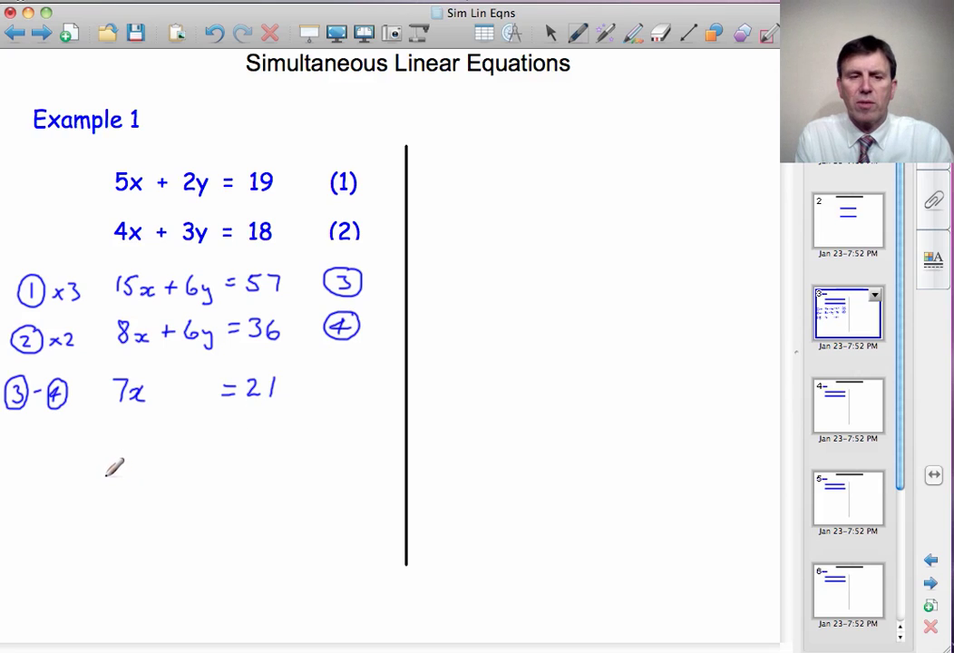
Solve for x below the subtraction by handwriting x = 21/7 and x = 3, and underline the answer.
mouse_move(136, 437)
left_mouse_down()
mouse_move(155, 448)
mouse_move(189, 434)
left_mouse_up()
mouse_move(177, 443)
left_mouse_down()
mouse_move(211, 439)
mouse_move(231, 446)
mouse_move(217, 454)
mouse_move(234, 454)
left_mouse_up()
left_click_drag(212, 464, 221, 486)
mouse_move(132, 520)
left_mouse_down()
mouse_move(143, 534)
mouse_move(188, 522)
mouse_move(203, 535)
left_mouse_up()
left_click_drag(124, 557, 221, 557)
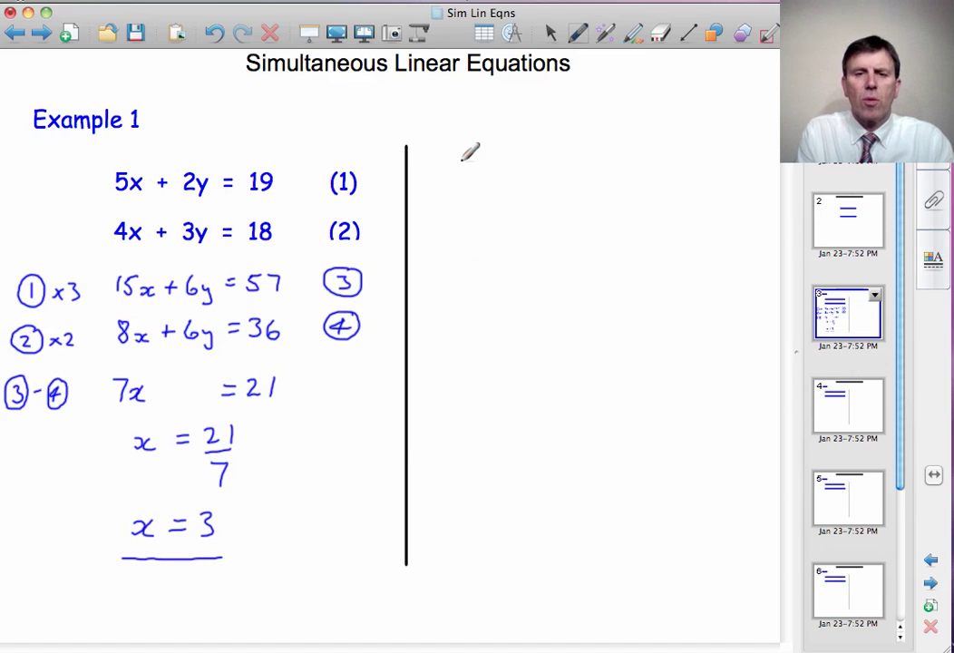
Handwrite the heading "Sub for x in ①" in the empty column beside the dividing line.
mouse_move(471, 133)
left_mouse_down()
mouse_move(461, 151)
mouse_move(494, 138)
mouse_move(508, 151)
mouse_move(537, 153)
left_mouse_up()
mouse_move(532, 141)
left_mouse_down()
mouse_move(599, 136)
mouse_move(620, 149)
left_mouse_up()
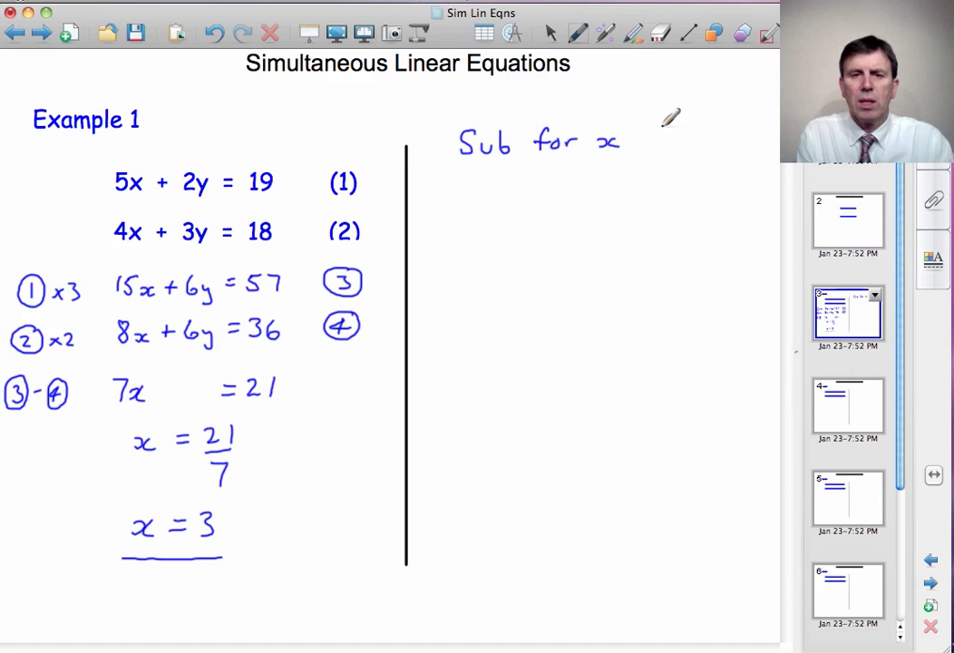
mouse_move(654, 136)
left_mouse_down()
mouse_move(711, 123)
mouse_move(703, 122)
mouse_move(705, 146)
mouse_move(717, 121)
left_mouse_up()
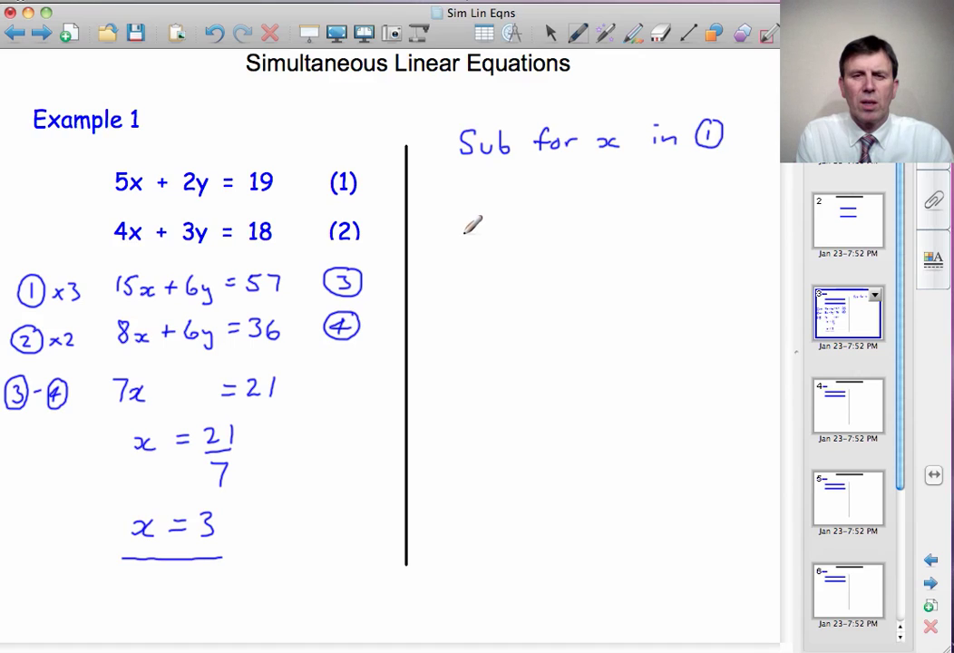
Handwrite the substitution 5(3) + 2y = 19 under the heading and simplify it to 15 + 2y = 19.
left_click_drag(462, 188, 461, 209)
left_click_drag(462, 188, 479, 187)
mouse_move(495, 192)
left_mouse_down()
mouse_move(499, 210)
mouse_move(524, 202)
left_mouse_up()
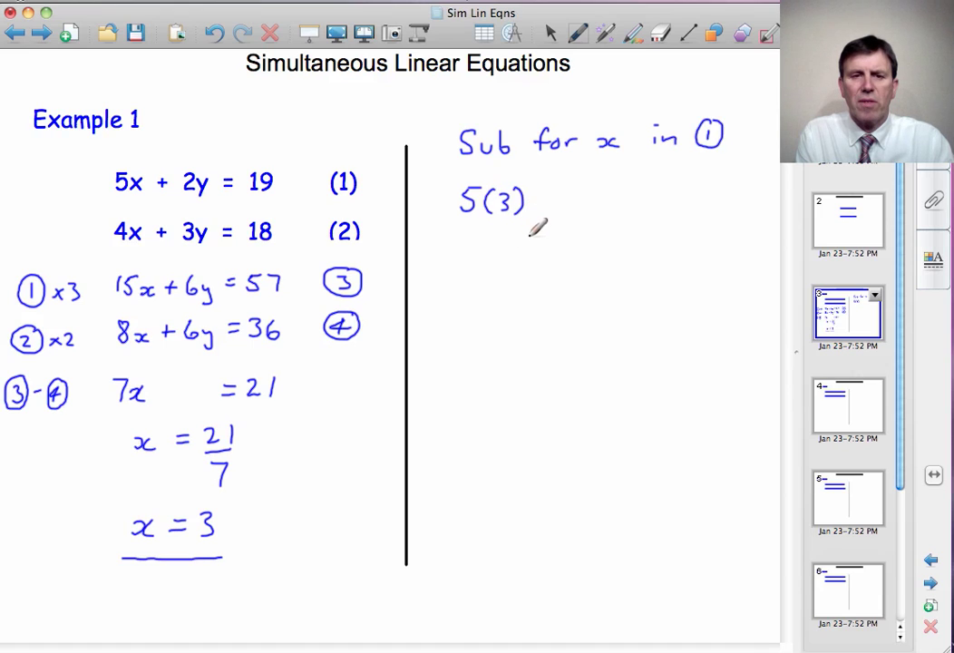
left_click_drag(558, 190, 559, 207)
mouse_move(550, 198)
left_mouse_down()
mouse_move(576, 190)
mouse_move(584, 207)
mouse_move(596, 196)
mouse_move(596, 218)
mouse_move(627, 214)
mouse_move(642, 194)
mouse_move(633, 190)
mouse_move(689, 205)
left_mouse_up()
mouse_move(486, 238)
left_mouse_down()
mouse_move(487, 254)
mouse_move(498, 255)
left_mouse_up()
left_click_drag(502, 236, 563, 247)
mouse_move(554, 239)
left_mouse_down()
mouse_move(554, 255)
mouse_move(611, 253)
mouse_move(607, 264)
mouse_move(649, 244)
mouse_move(672, 253)
mouse_move(694, 239)
mouse_move(691, 256)
left_mouse_up()
Isolate the y term by handwriting 2y = 19 - 15 and 2y = 4 on the following lines.
mouse_move(561, 299)
left_mouse_down()
mouse_move(577, 313)
mouse_move(598, 309)
left_mouse_up()
mouse_move(608, 297)
left_mouse_down()
mouse_move(602, 320)
mouse_move(635, 294)
left_mouse_up()
mouse_move(621, 303)
left_mouse_down()
mouse_move(684, 308)
mouse_move(751, 285)
left_mouse_up()
left_click_drag(555, 347, 594, 370)
mouse_move(665, 343)
left_mouse_down()
mouse_move(672, 341)
mouse_move(672, 363)
left_mouse_up()
Finish solving for y by handwriting y = 4/2 and y = 2, and underline the answer.
mouse_move(583, 401)
left_mouse_down()
mouse_move(595, 423)
mouse_move(635, 405)
left_mouse_up()
mouse_move(621, 413)
left_mouse_down()
mouse_move(676, 398)
mouse_move(677, 435)
left_mouse_up()
mouse_move(583, 483)
left_mouse_down()
mouse_move(595, 503)
mouse_move(639, 481)
left_mouse_up()
mouse_move(623, 490)
left_mouse_down()
mouse_move(664, 479)
mouse_move(670, 492)
left_mouse_up()
left_click_drag(577, 518, 691, 518)
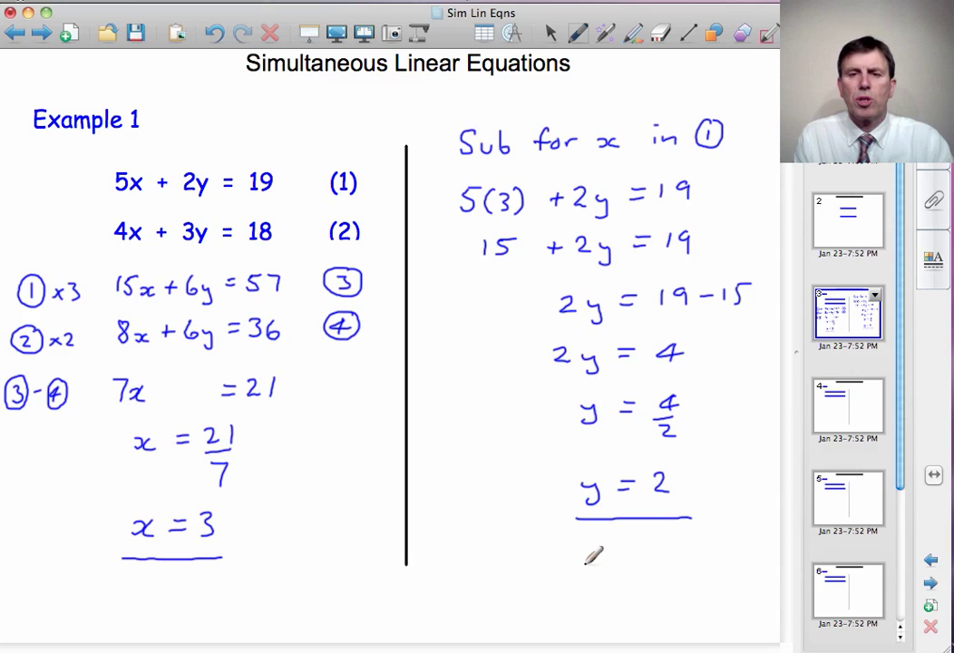